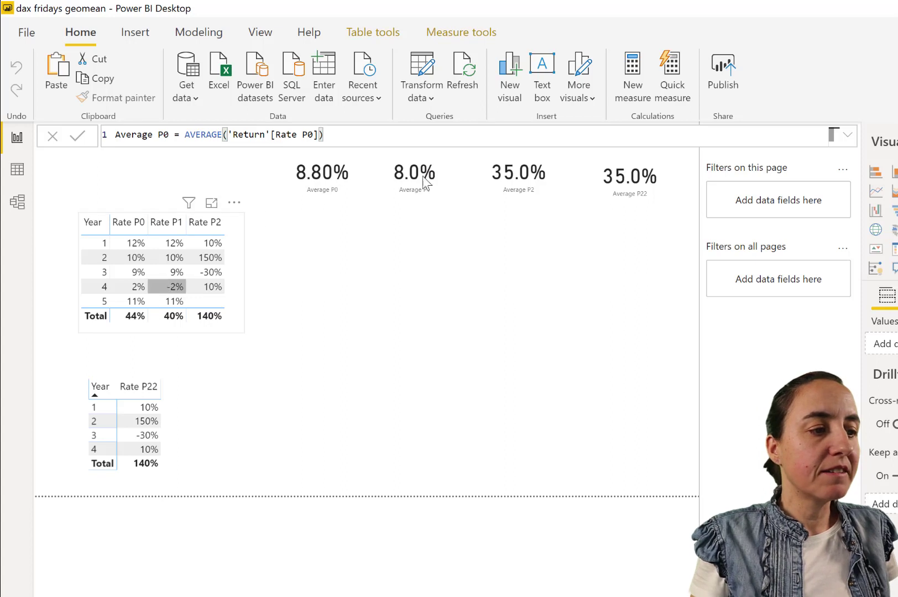
Step: Review the Average P1, Average P2 and Average P22 cards one after another, along with the Geomean P0 formula
click(437, 194)
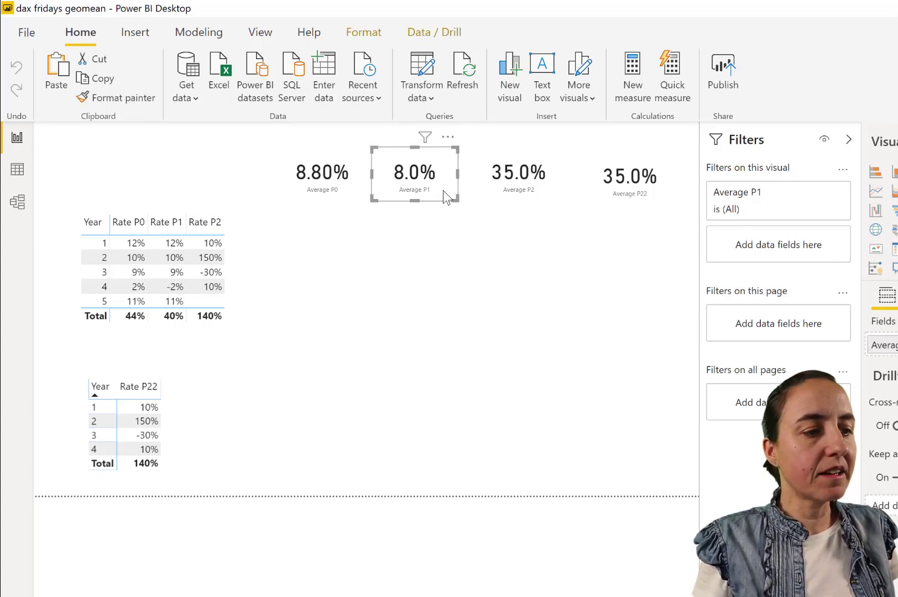
click(549, 200)
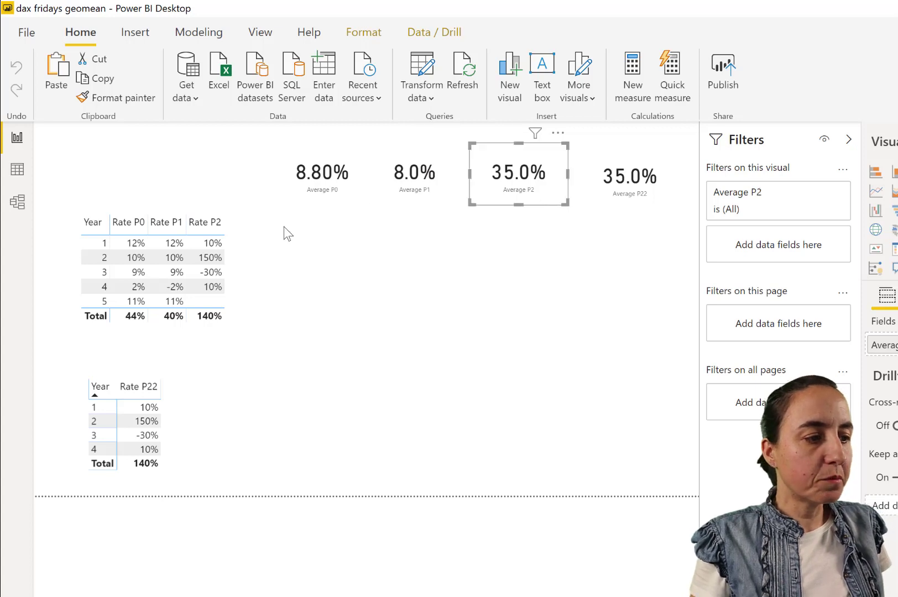
click(655, 193)
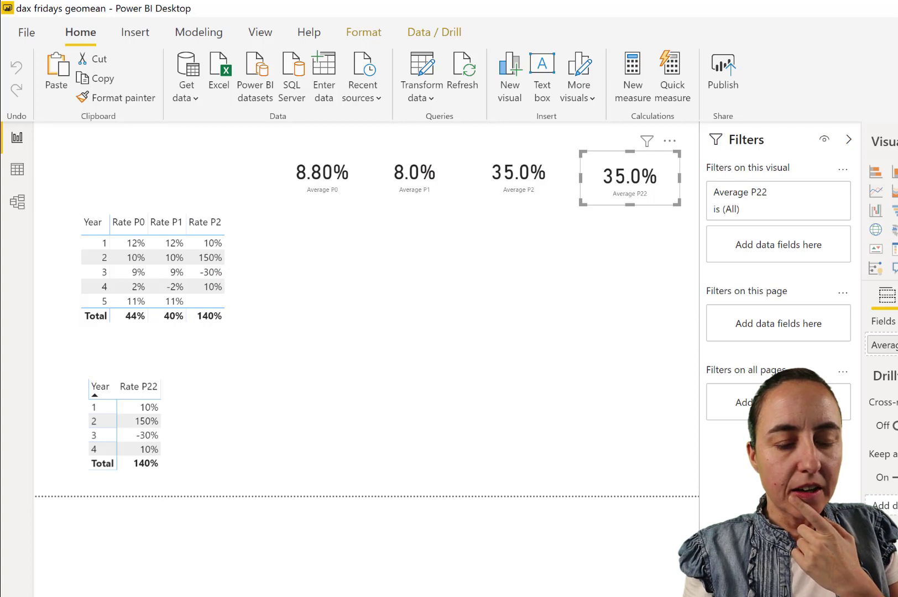
key(Escape)
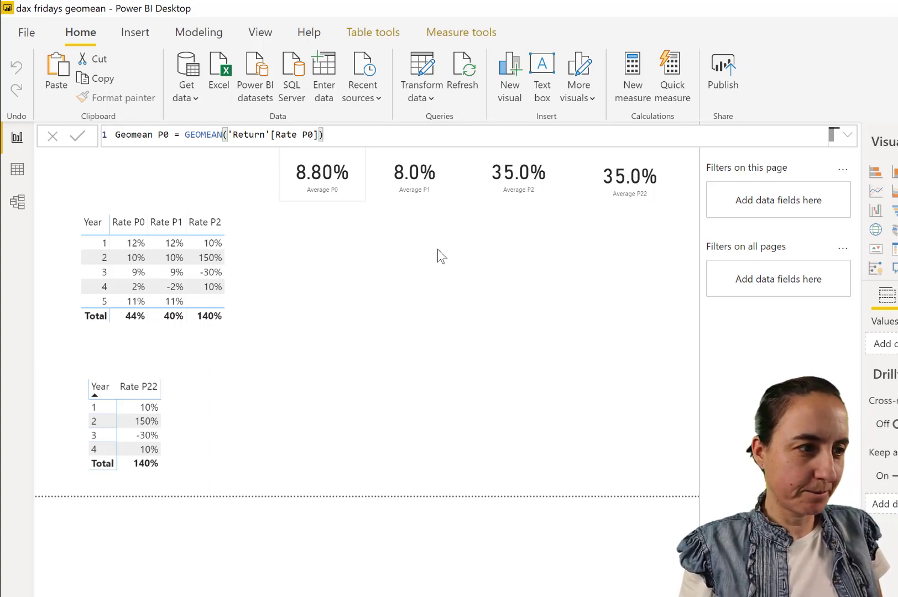
Step: Duplicate the four average cards and place the copies in a row directly beneath the originals
click(388, 197)
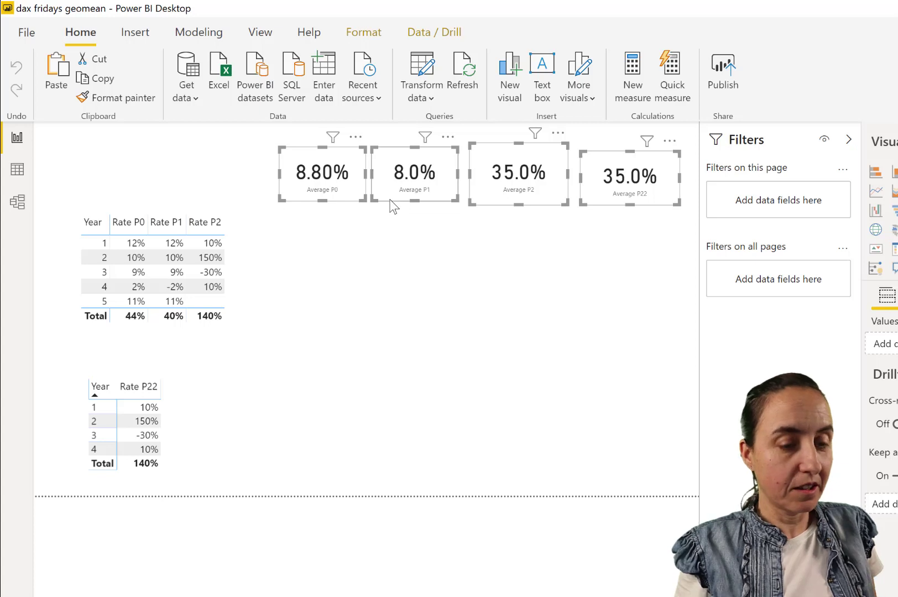
key(Right)
key(Down)
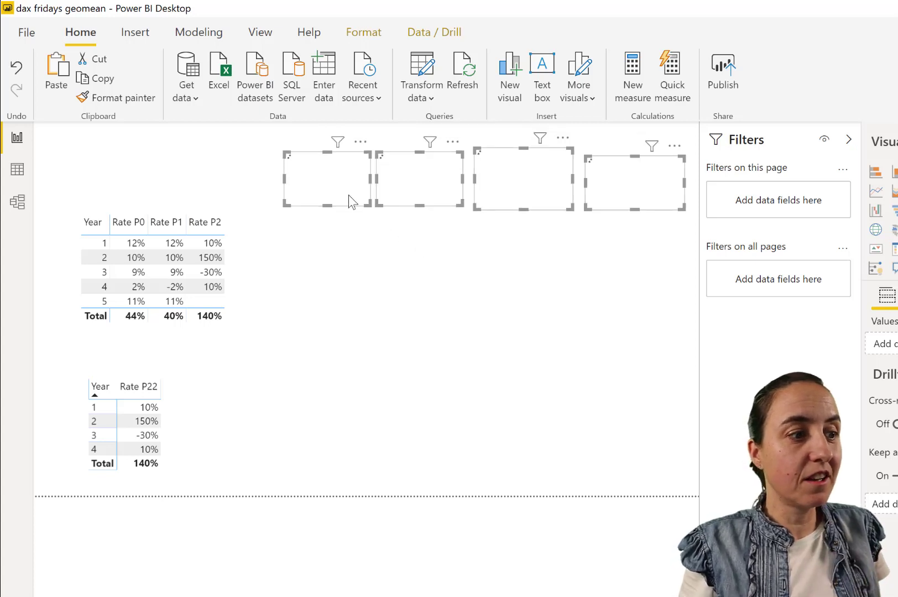
key(ctrl+v)
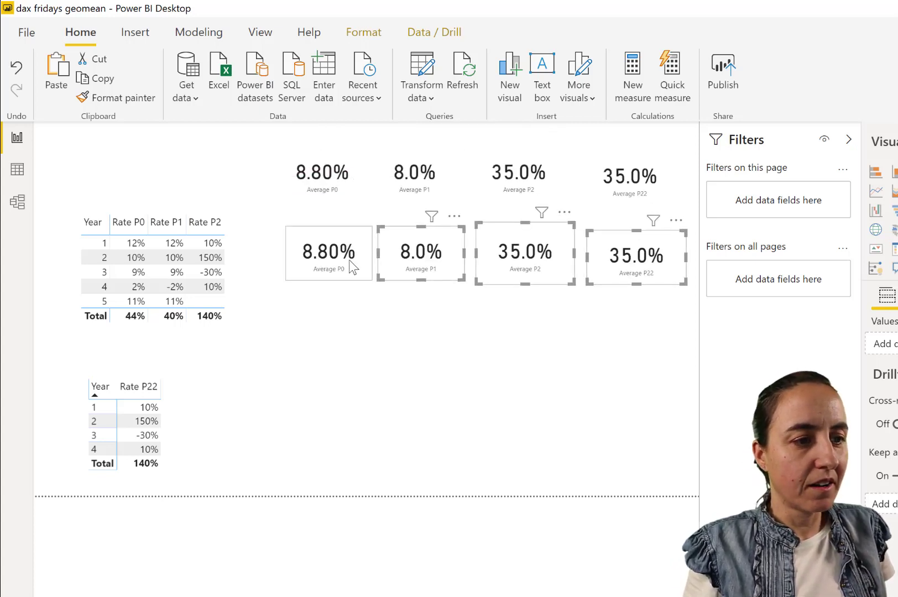
ctrl+click(348, 263)
click(349, 263)
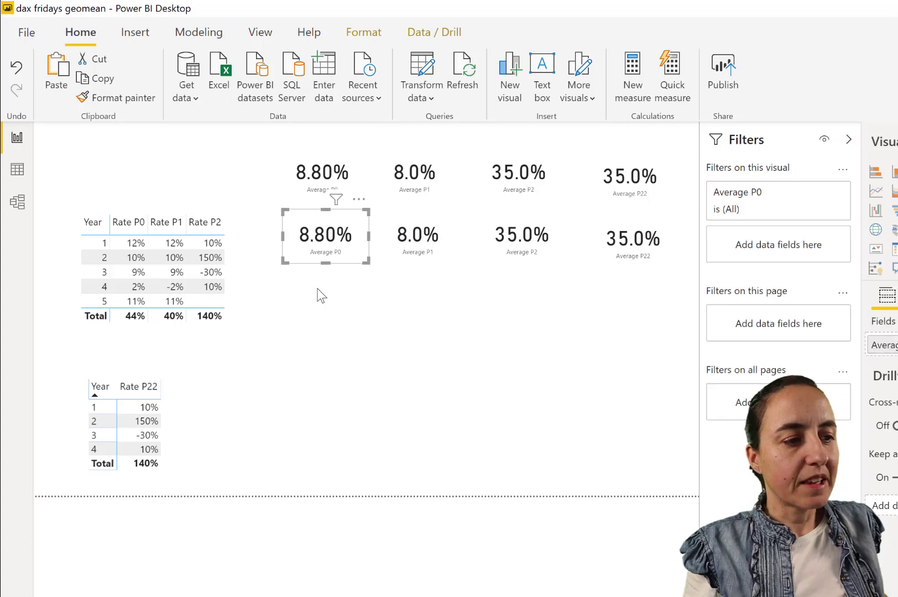
ctrl+click(331, 241)
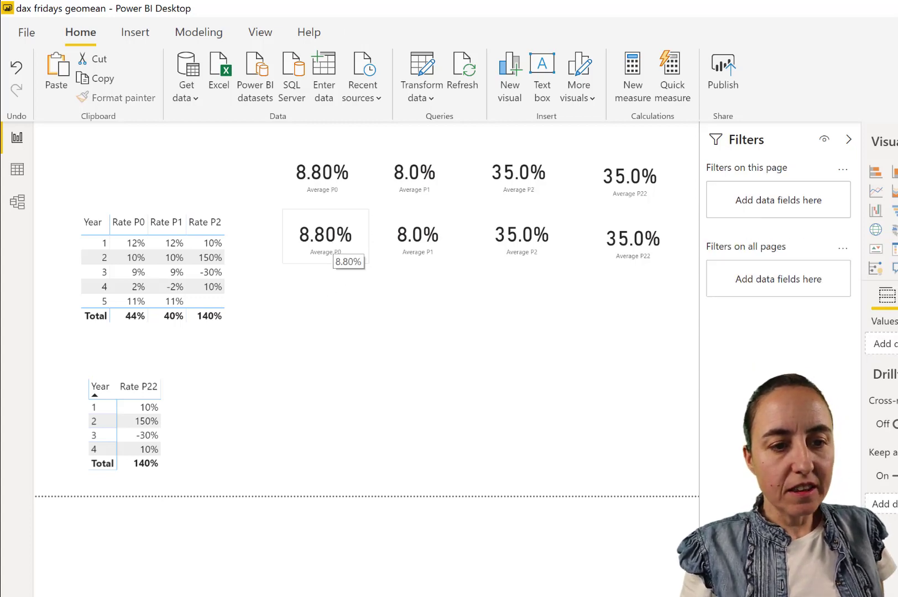
Step: Replace the measures in the first two copied cards with Geomean P0 and Geomean P1
click(332, 247)
drag(896, 353, 883, 345)
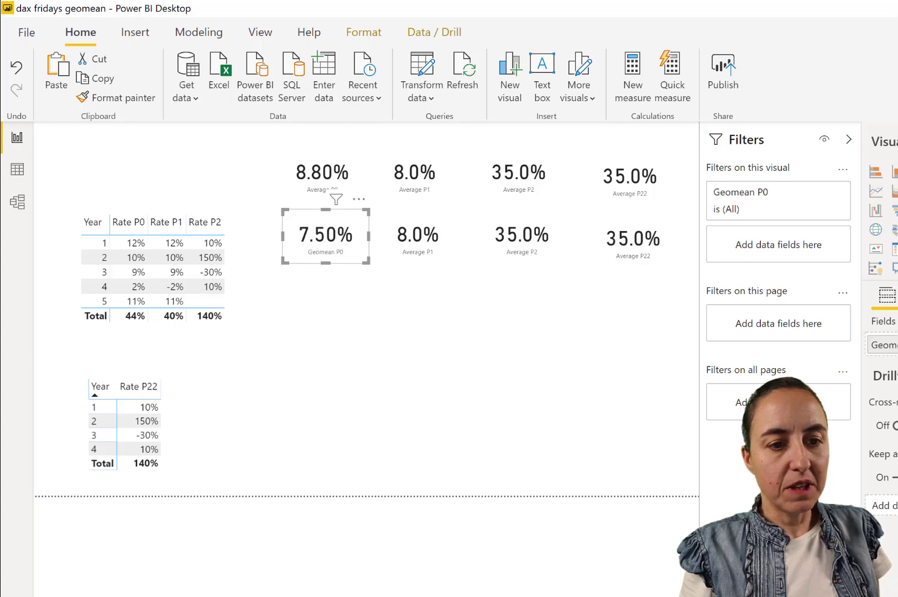
click(896, 310)
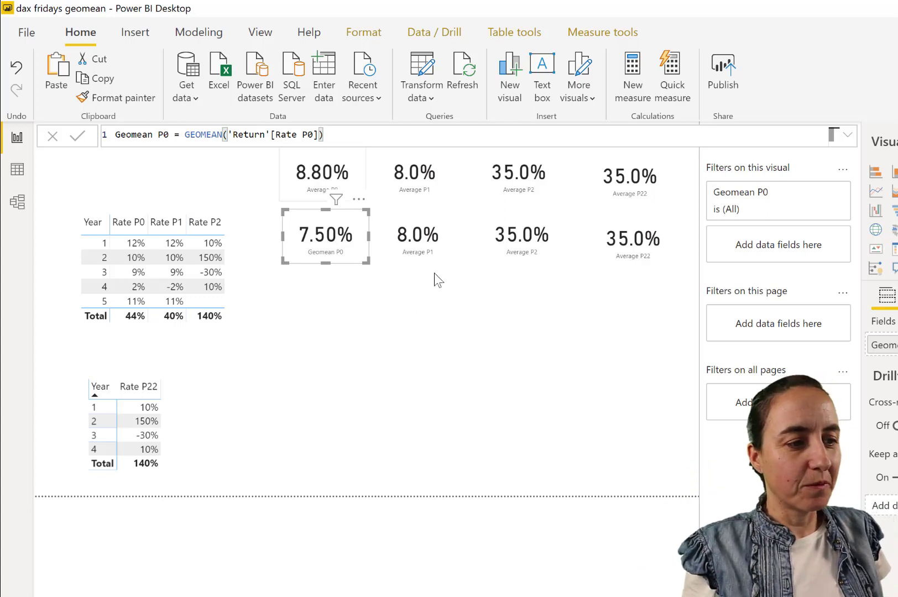
click(435, 257)
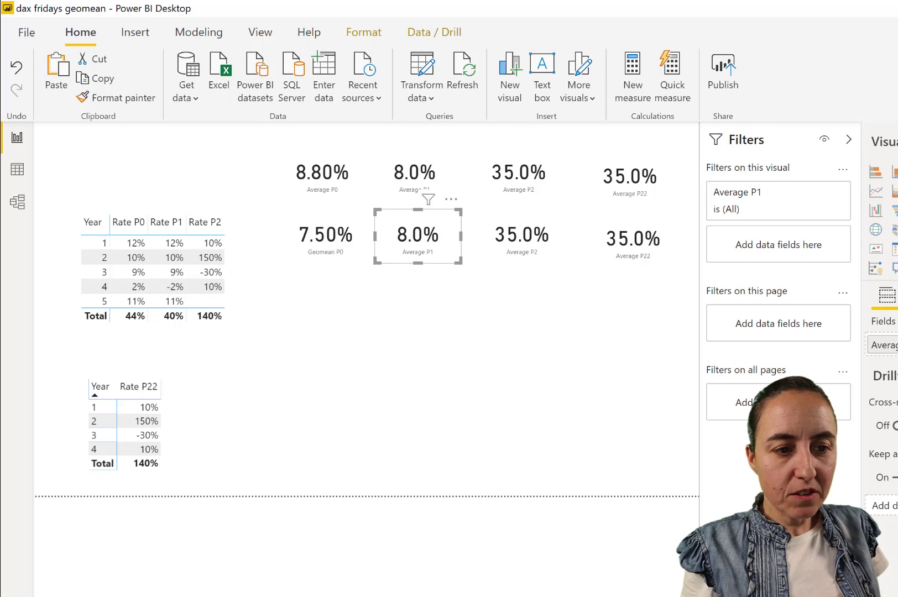
mouse_move(896, 343)
mouse_down()
mouse_move(868, 345)
mouse_move(882, 345)
mouse_up()
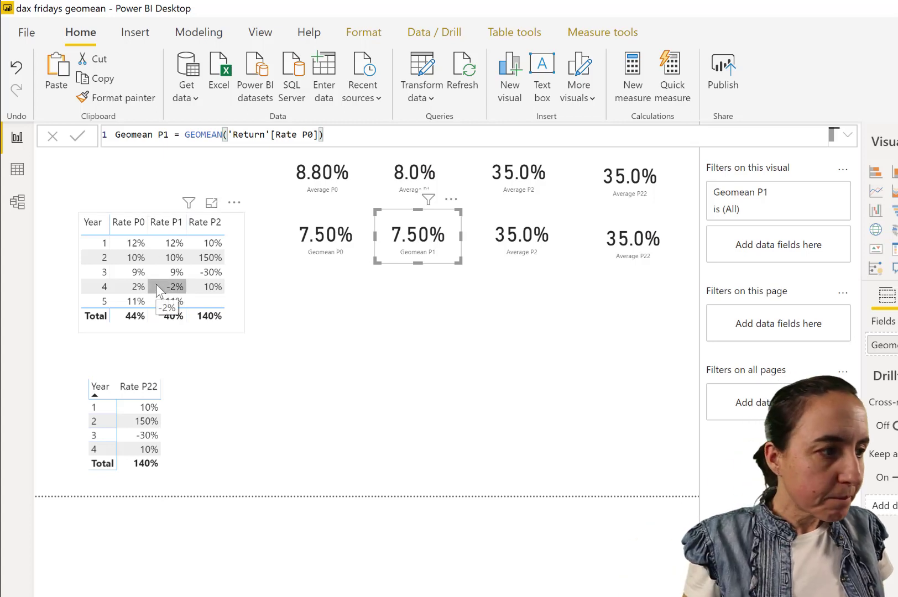
Step: Correct the Geomean P1 measure so its formula reads GEOMEAN('Return'[Rate P1])
click(315, 141)
key(BackSpace)
text(1)
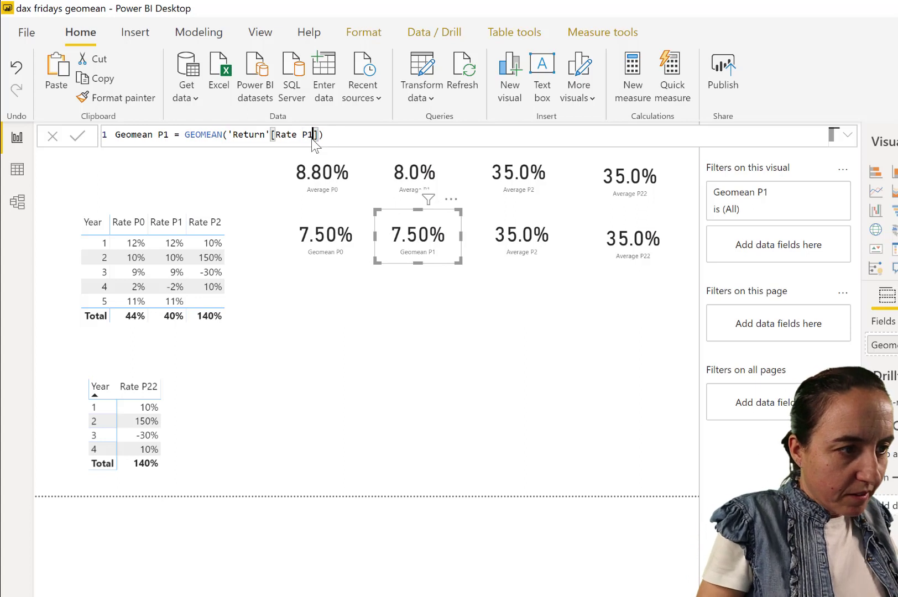
key(End)
key(Return)
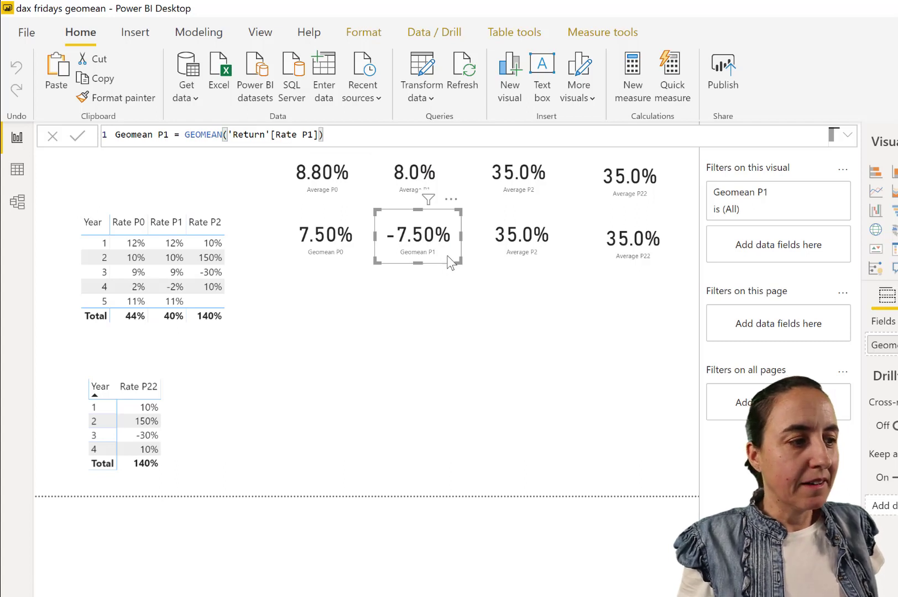
Step: Replace the measures in the copied Average P2 and Average P22 cards with Geomean P2 and Geomean P22
click(538, 239)
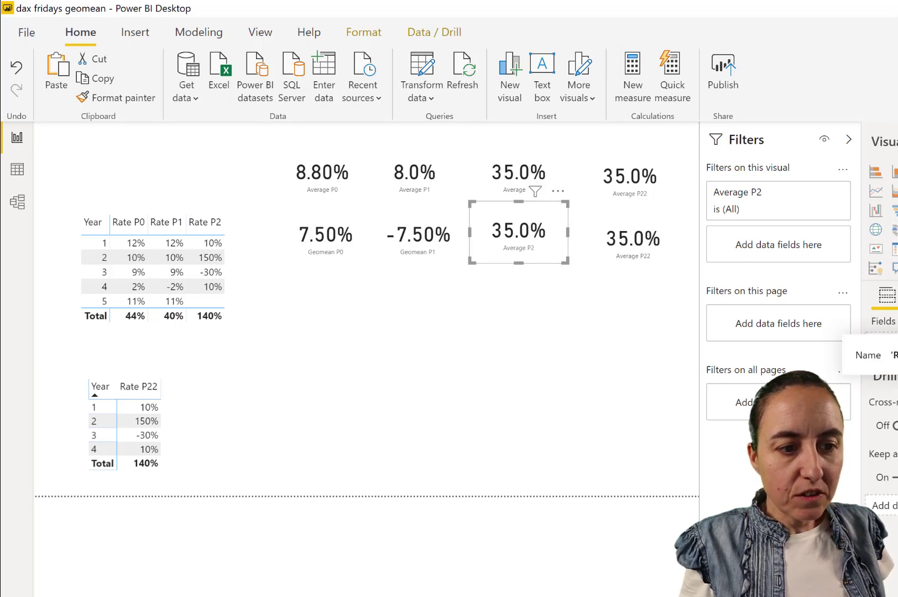
drag(896, 332, 883, 345)
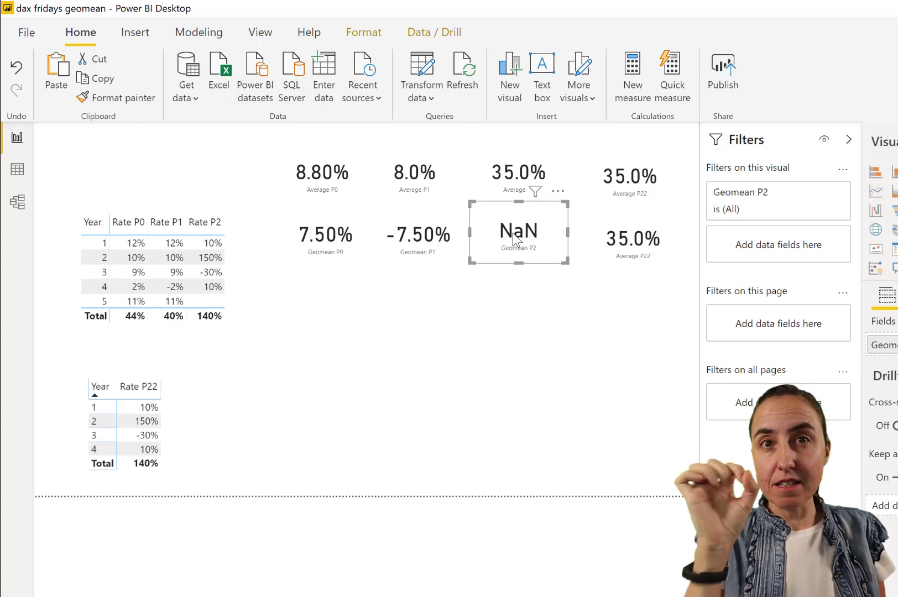
mouse_move(513, 232)
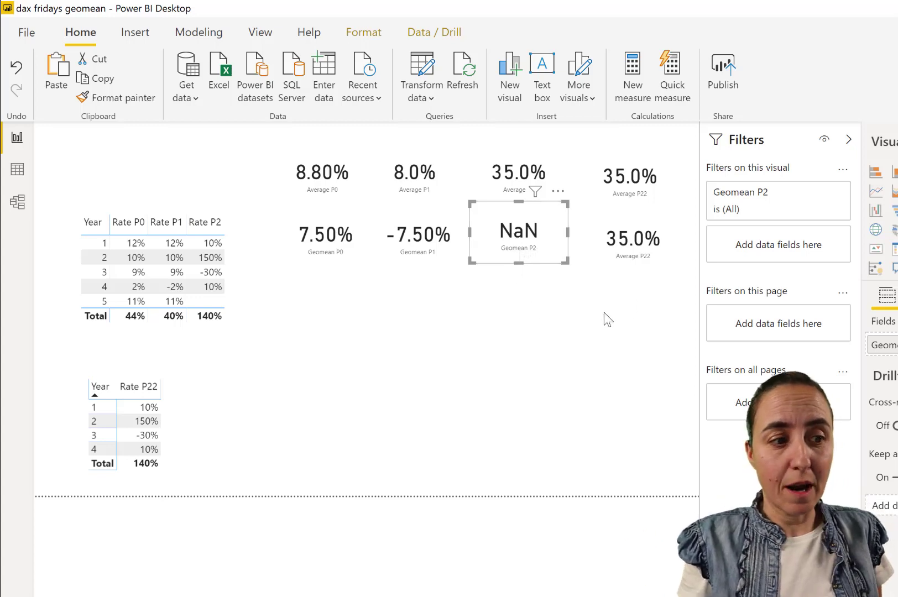
click(636, 237)
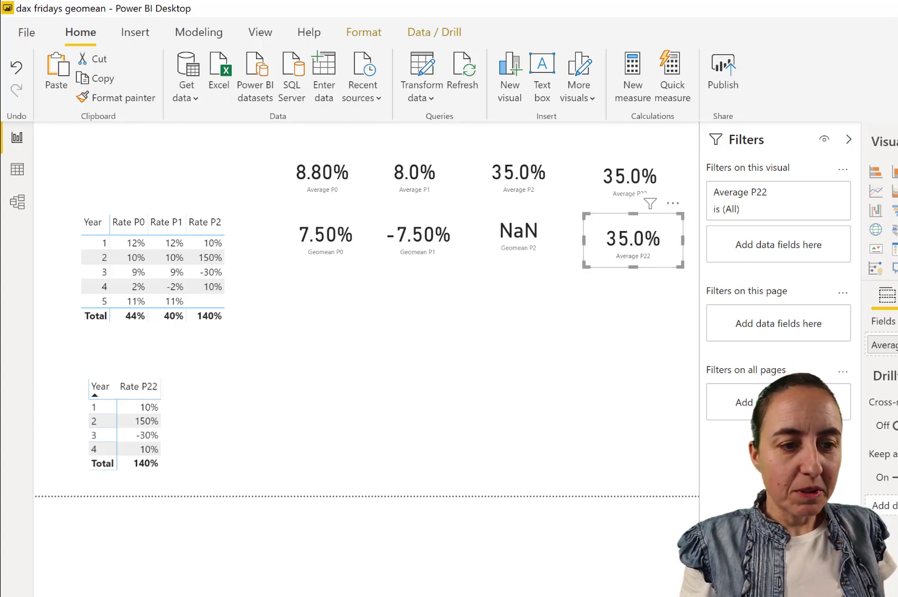
drag(896, 332, 882, 345)
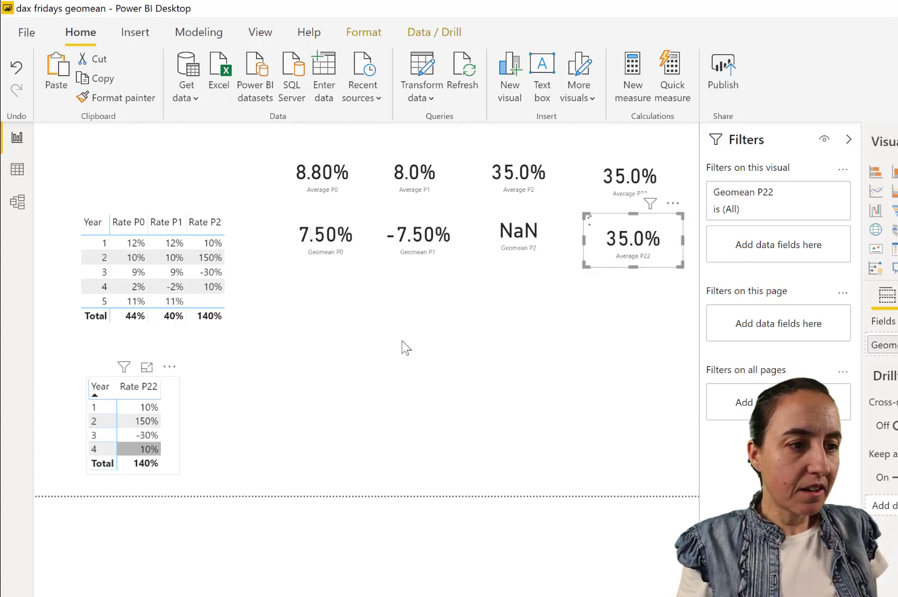
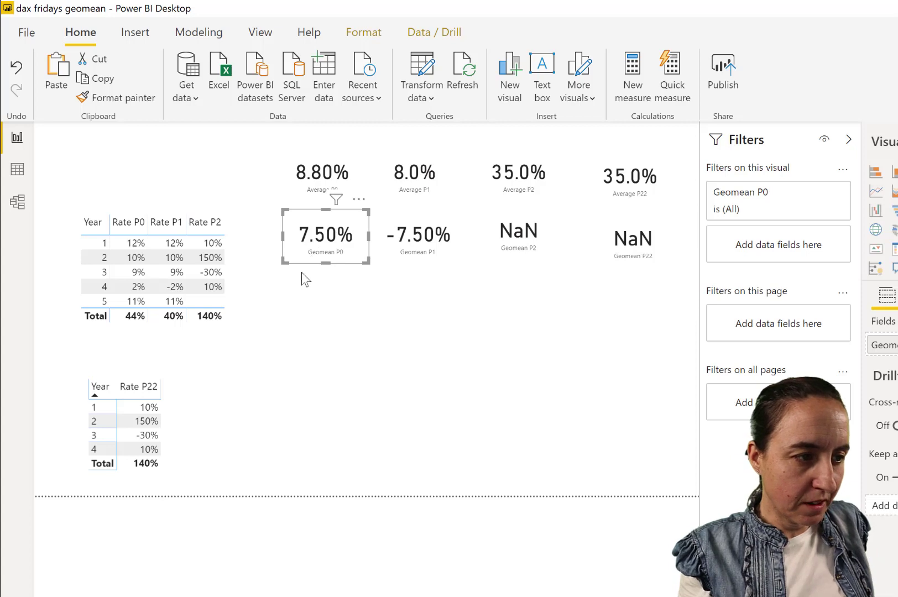
Step: Place a copy of the Geomean P0 card beneath it, switch its measure to Geomean ManualP0 and show that measure's formula
drag(311, 318, 316, 345)
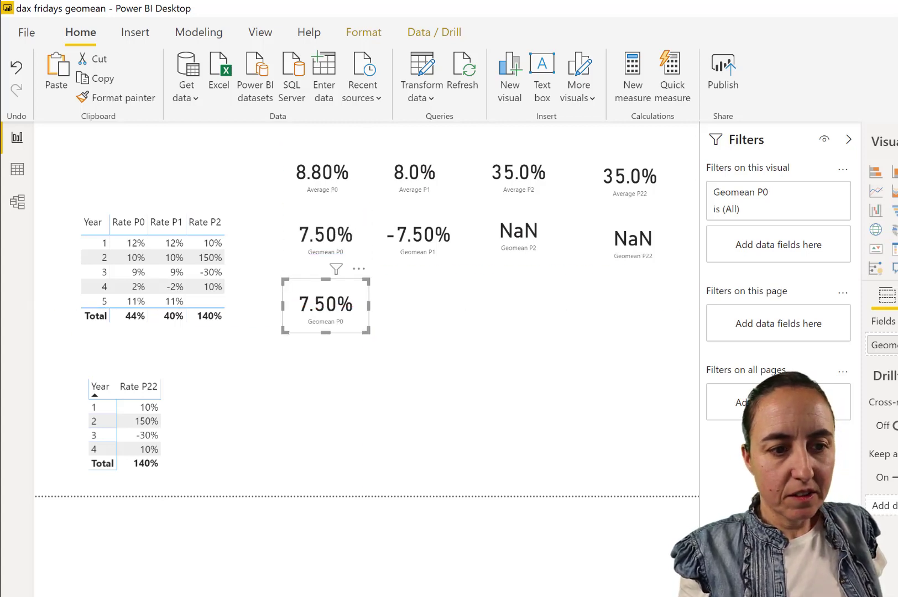
drag(895, 344, 883, 345)
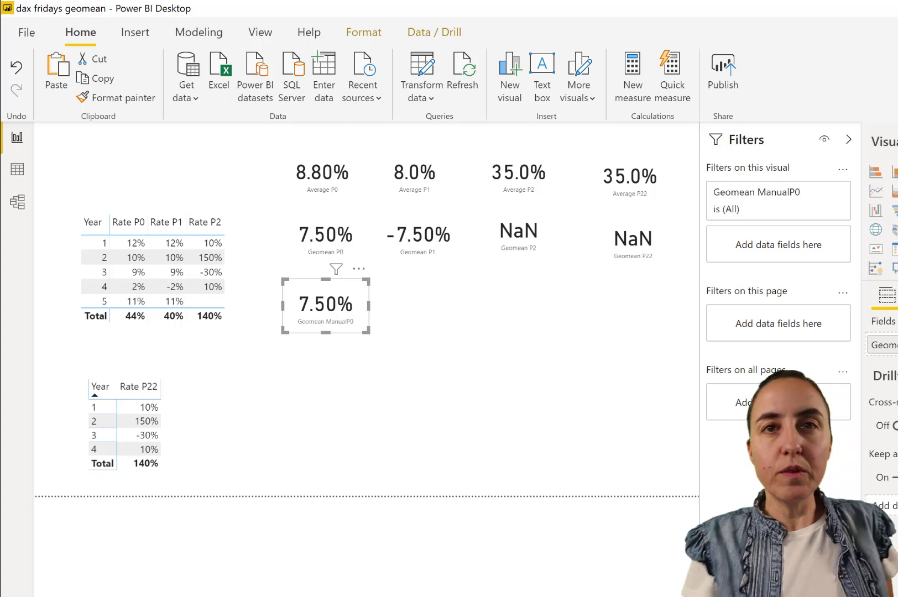
click(896, 296)
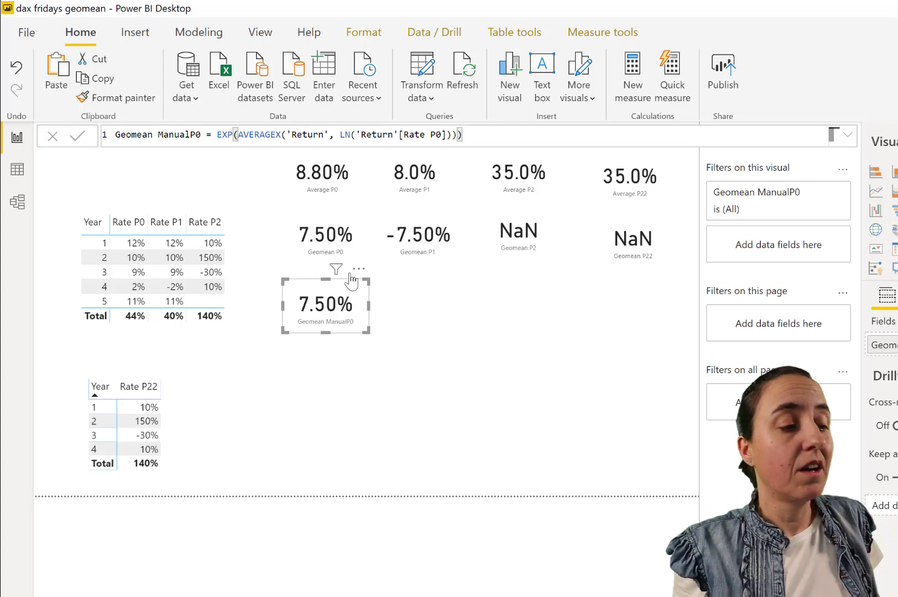
Step: Duplicate the Geomean P1, Geomean P2 and Geomean P22 cards and place the copies in a row below the Geomean ManualP0 card
click(426, 238)
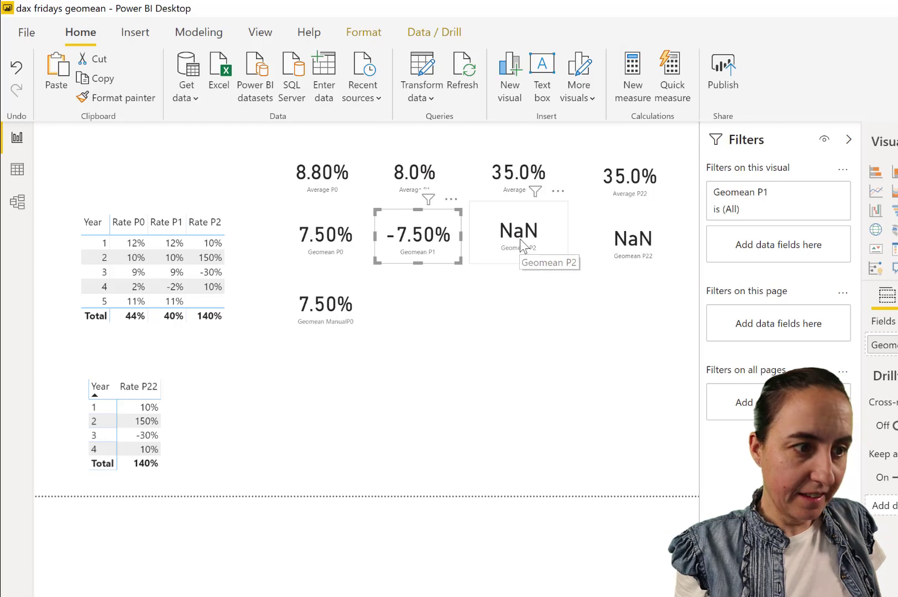
ctrl+click(626, 265)
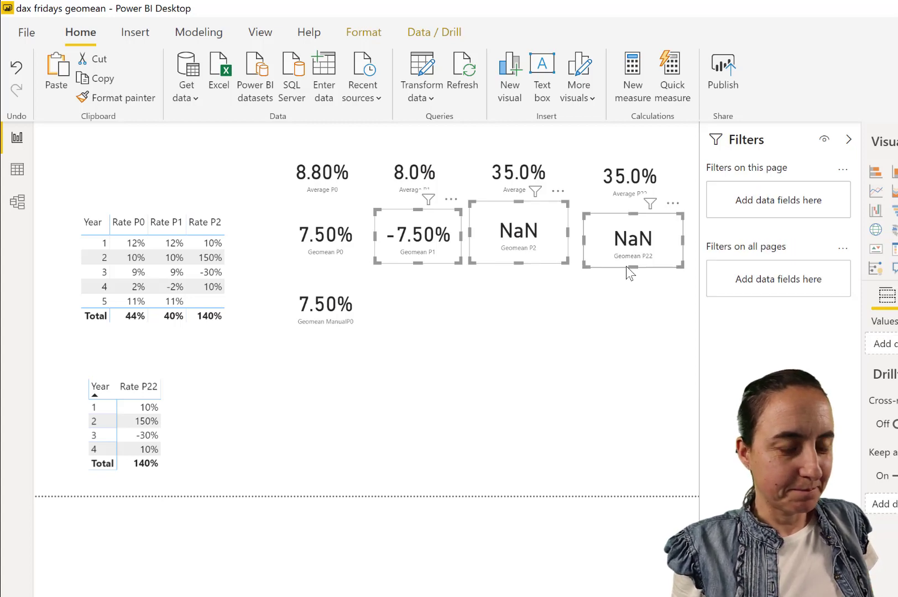
key(Right)
key(Down)
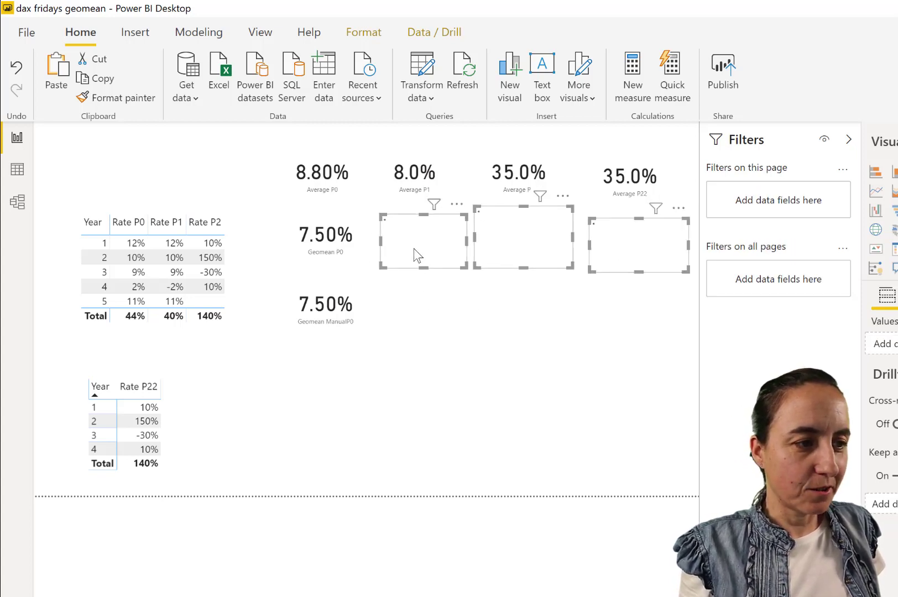
drag(414, 248, 406, 376)
Step: Replace the measures in the copied Geomean P1 and Geomean P2 cards with Geometric mean P1 and Geometric mean X P2
click(419, 386)
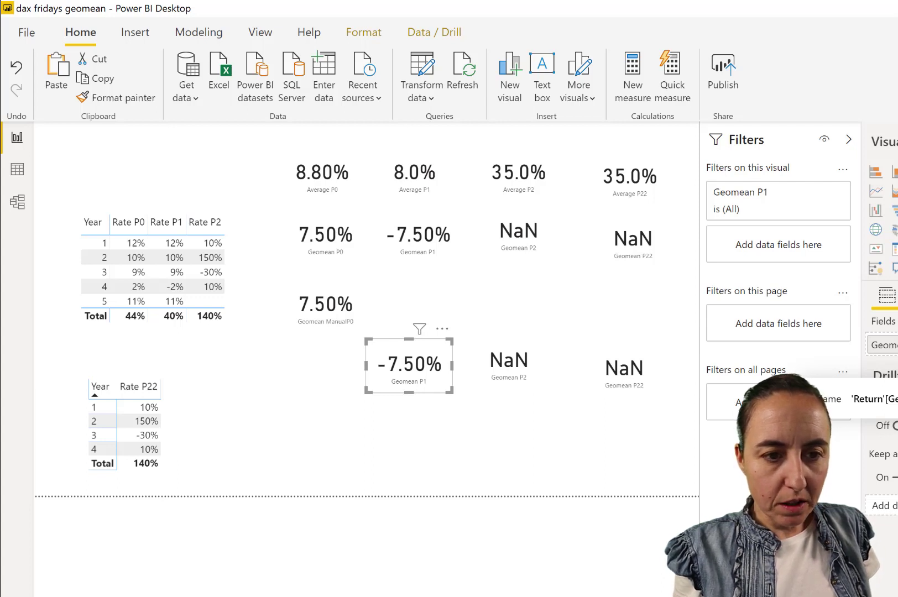
click(882, 344)
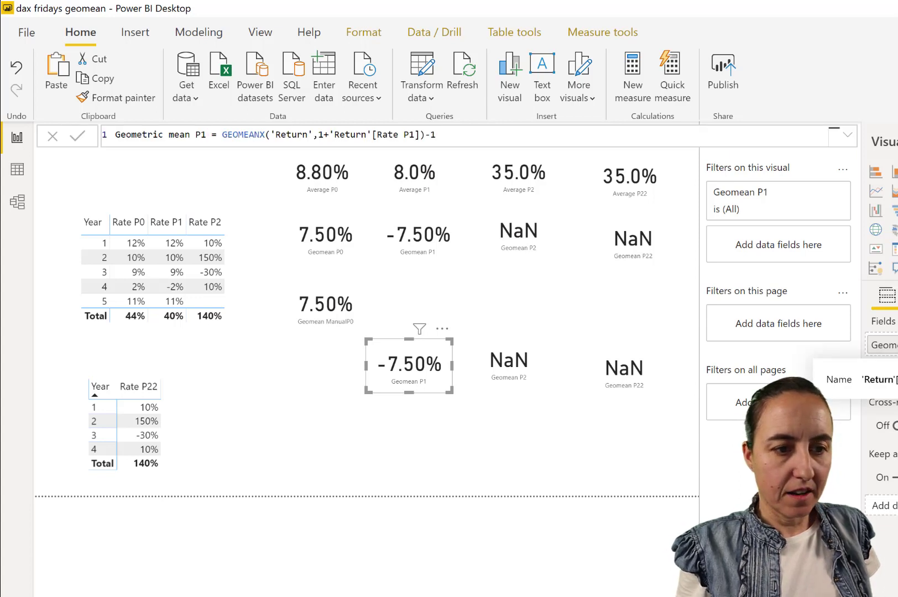
drag(882, 345, 880, 346)
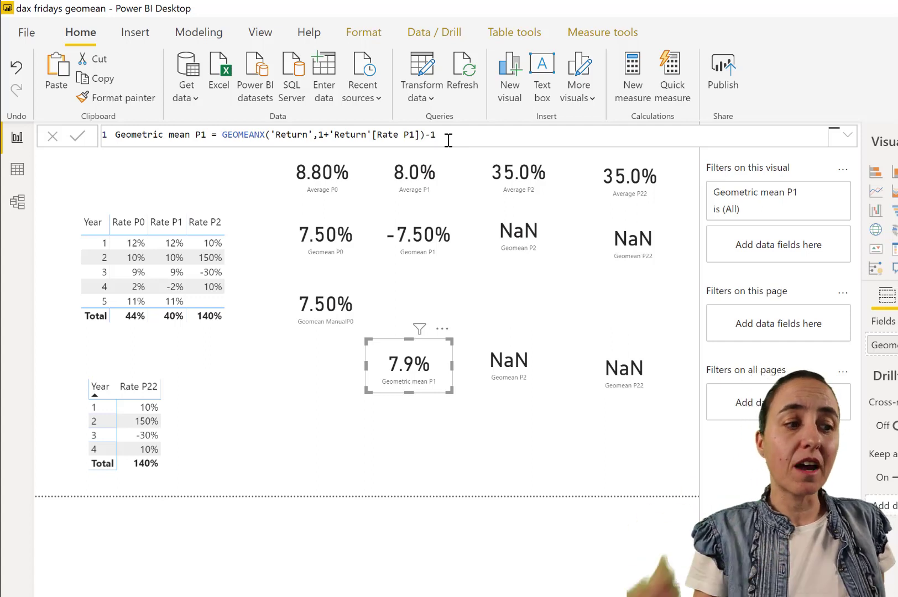
click(525, 375)
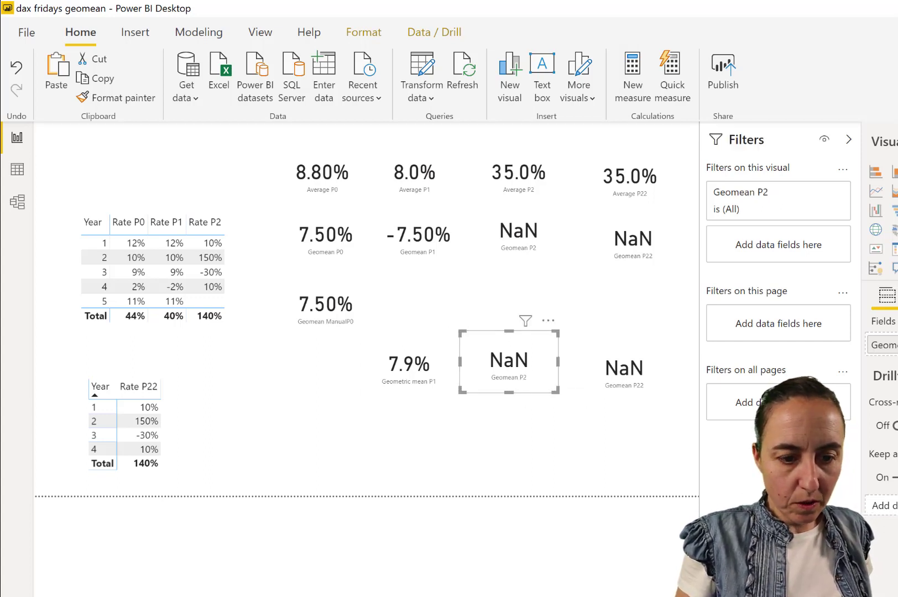
mouse_move(883, 345)
mouse_down()
mouse_move(865, 344)
mouse_move(881, 345)
mouse_up()
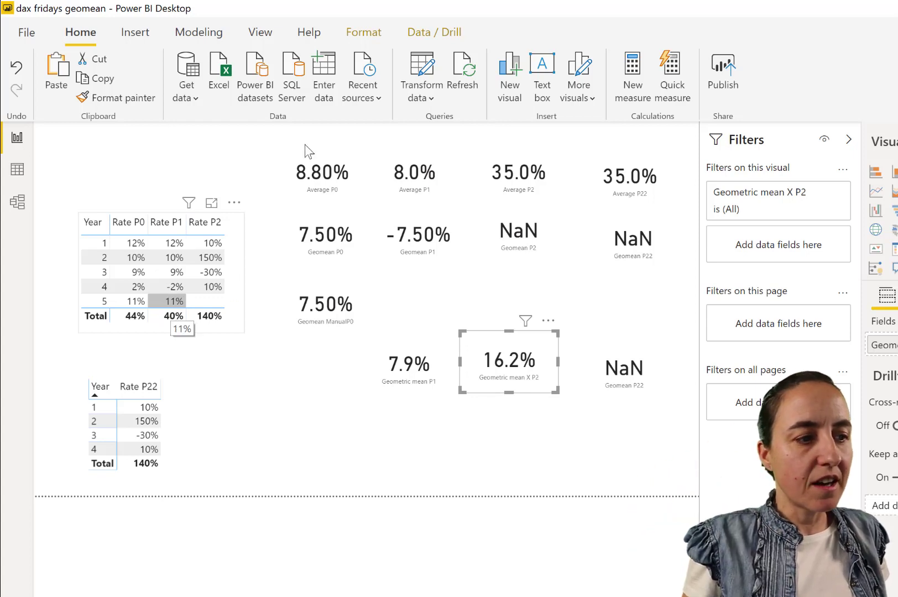
Step: Compare the Average P1 card with the Geometric mean P1 card and the yearly rates in the table
click(425, 190)
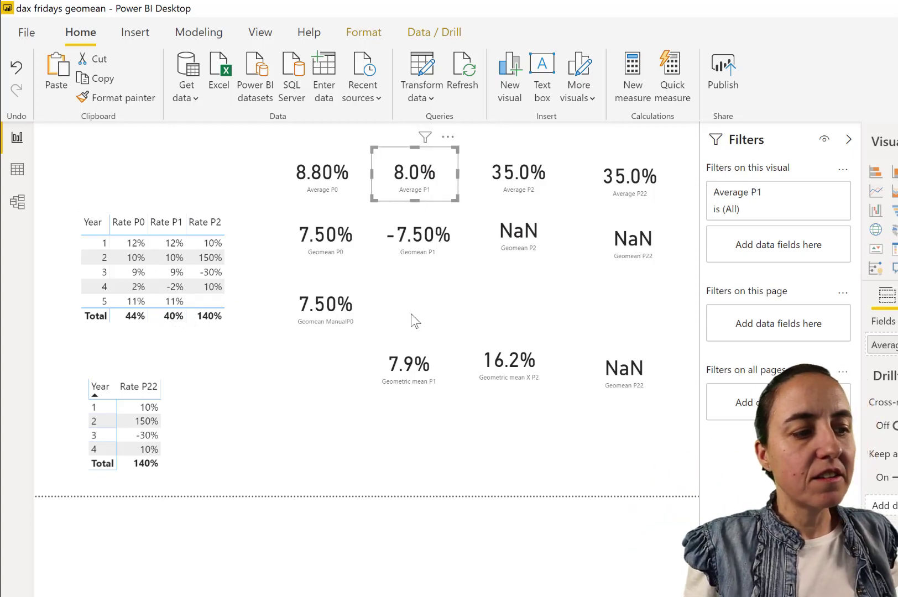
click(412, 383)
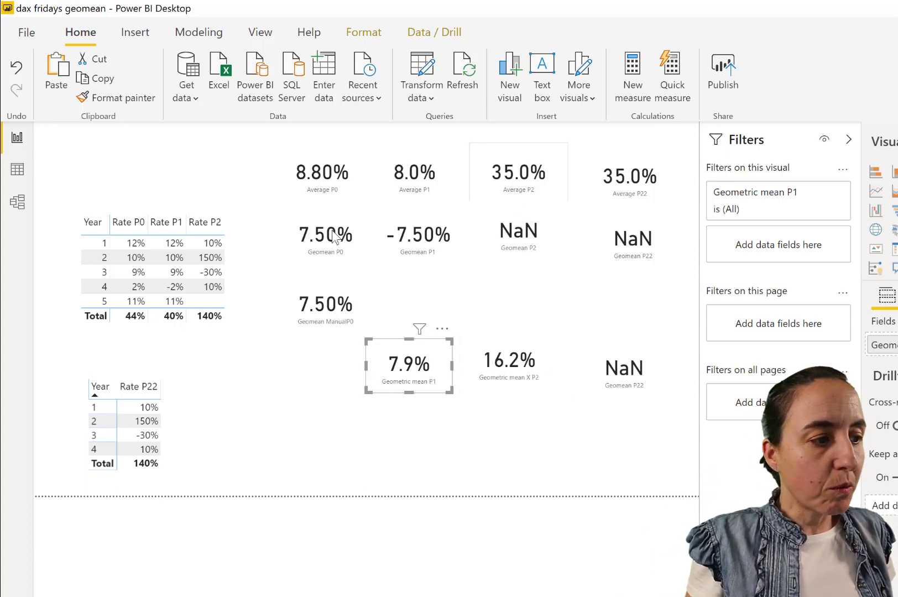
mouse_move(212, 257)
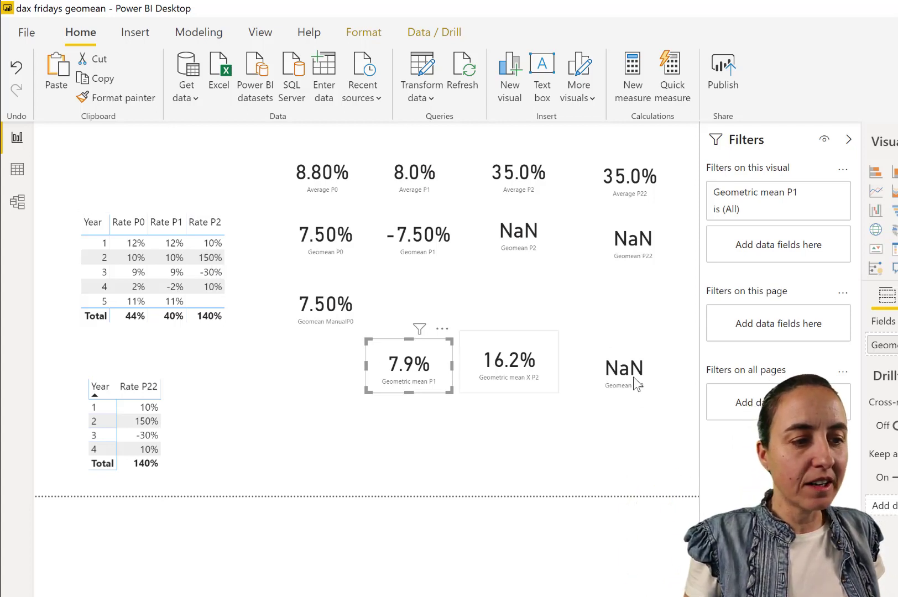
Step: Replace the measure in the copied Geomean P22 card with Geometric mean X P22 and show that measure's formula
click(645, 394)
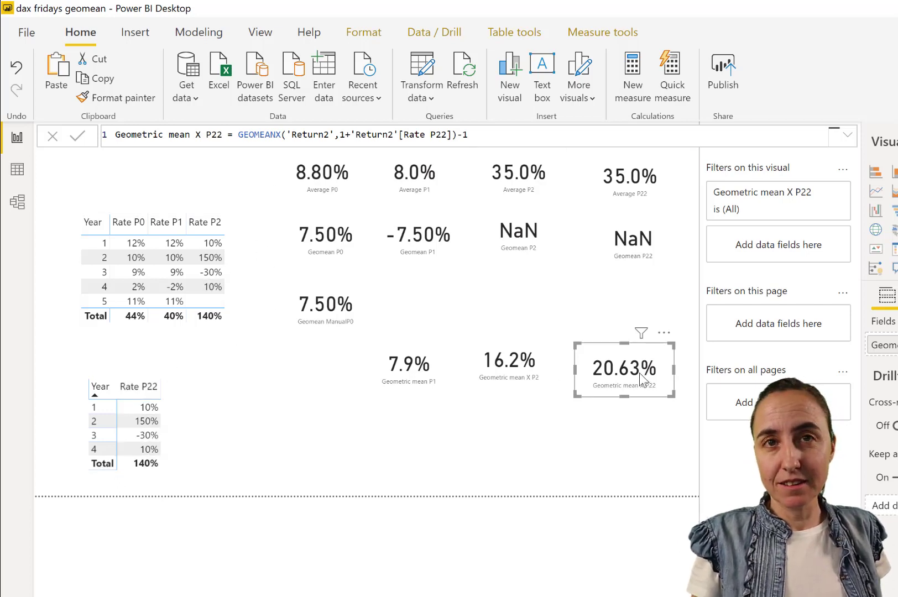
mouse_move(648, 382)
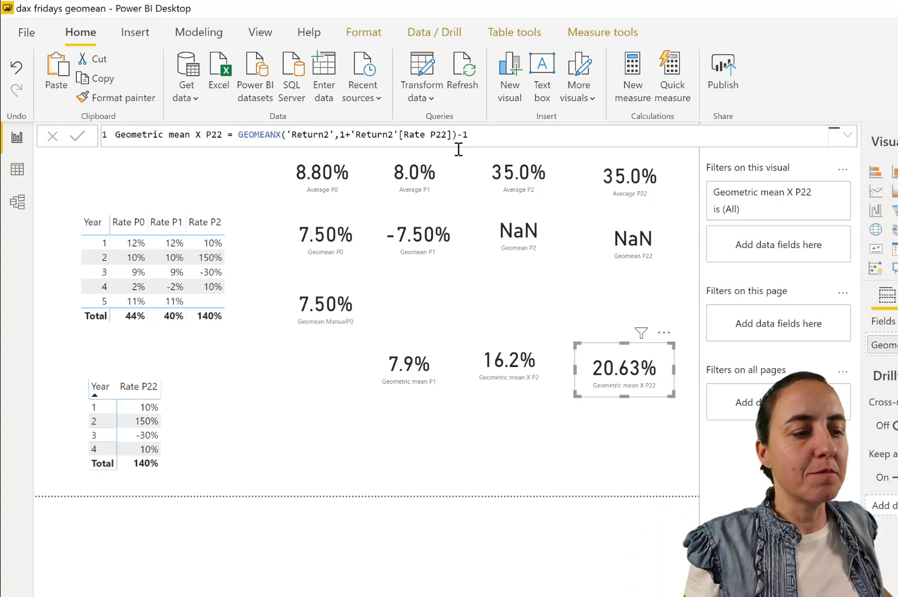
Step: Duplicate the Geometric mean P1, Geometric mean X P2 and Geometric mean X P22 cards and place the copies in a row beneath them
click(412, 370)
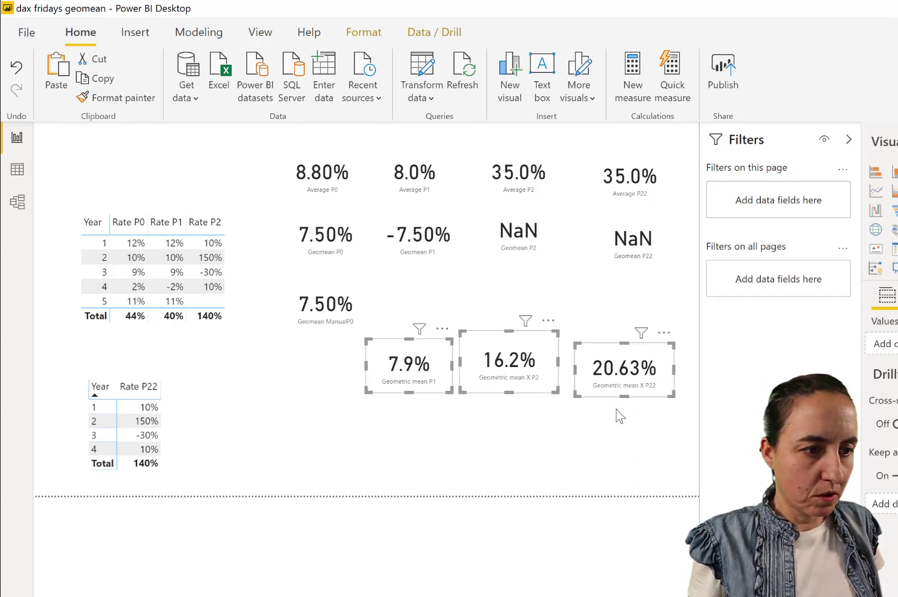
drag(425, 388, 421, 466)
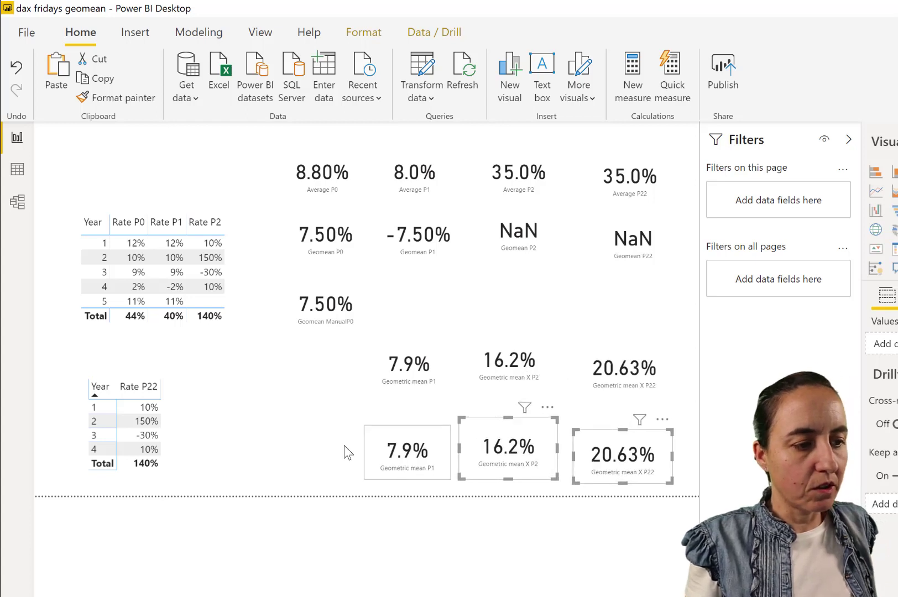
Step: Replace the measures in the three copied cards of the lowest row with Median P1, Median P2 and Median P22
click(425, 467)
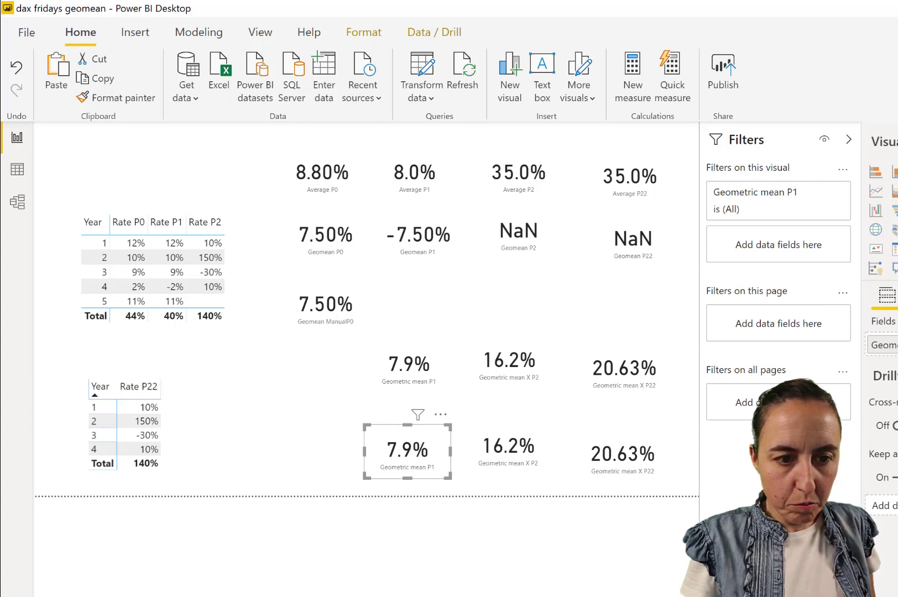
mouse_move(884, 345)
mouse_down()
mouse_move(880, 336)
mouse_move(883, 345)
mouse_up()
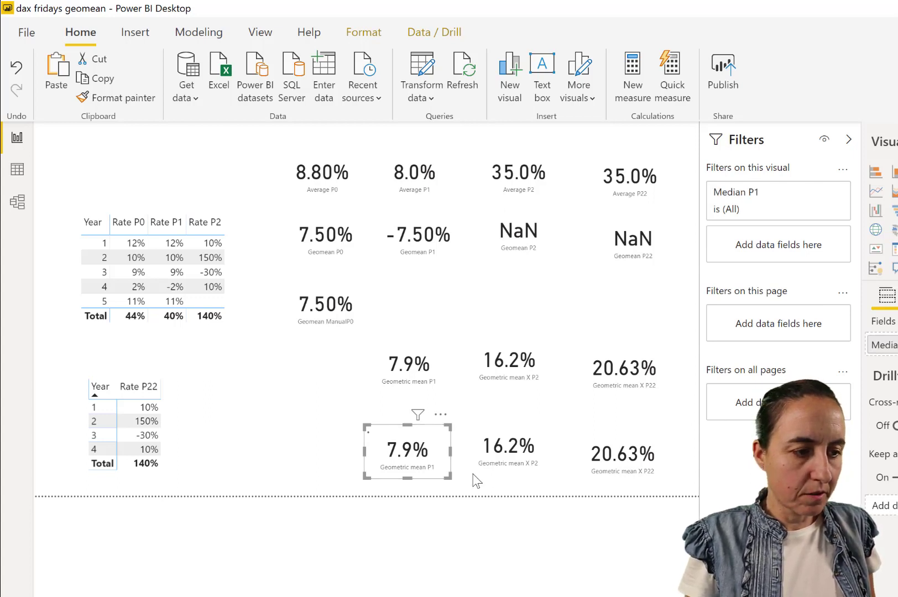
click(519, 458)
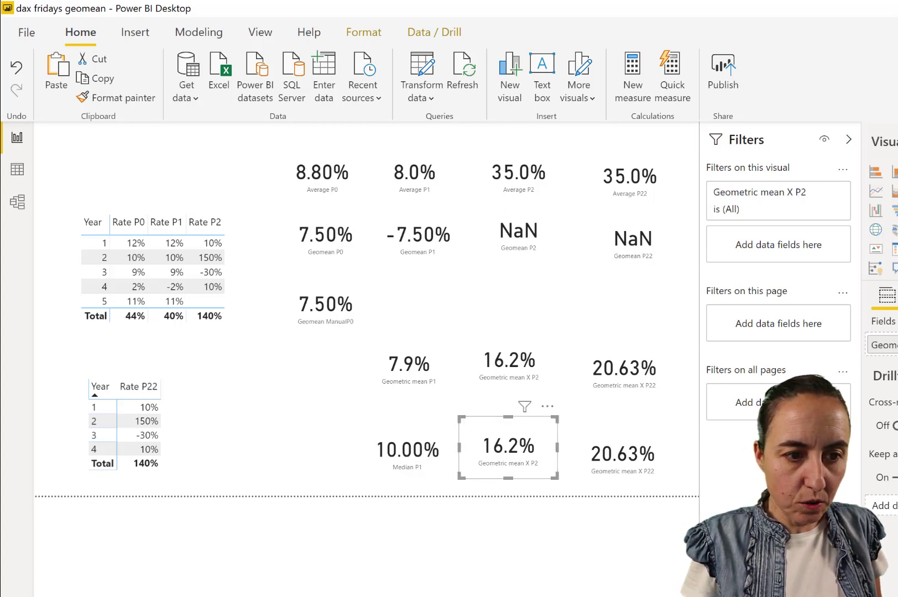
drag(879, 345, 879, 346)
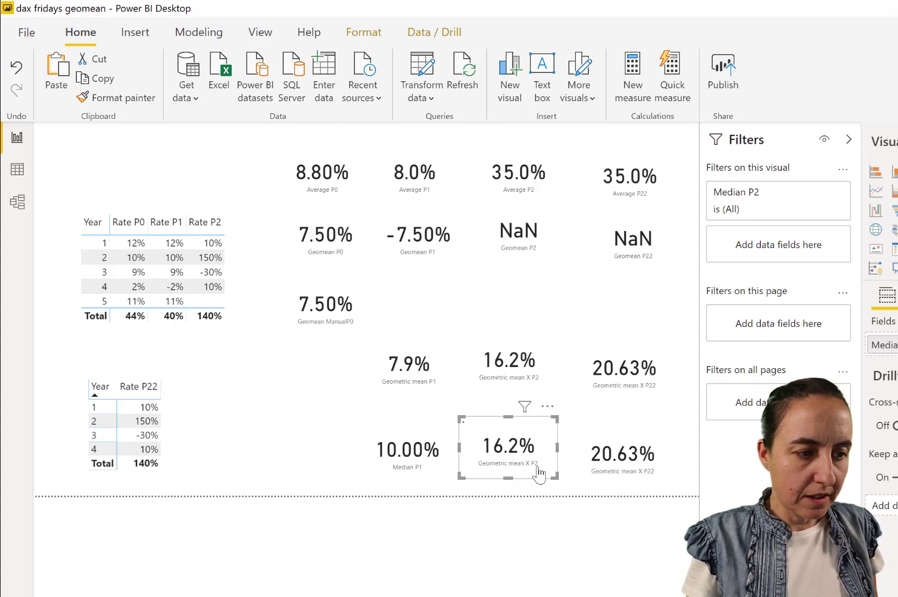
click(636, 460)
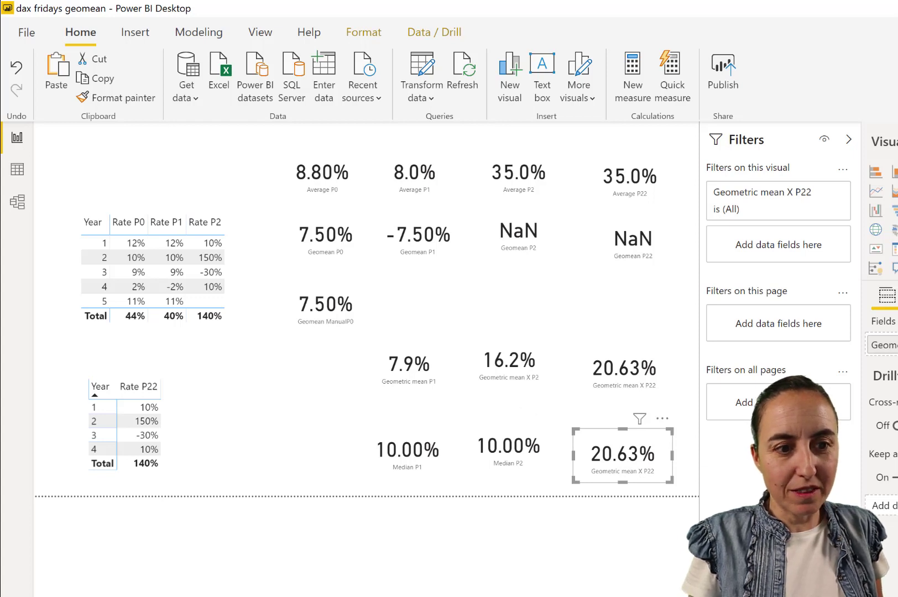
drag(894, 345, 884, 345)
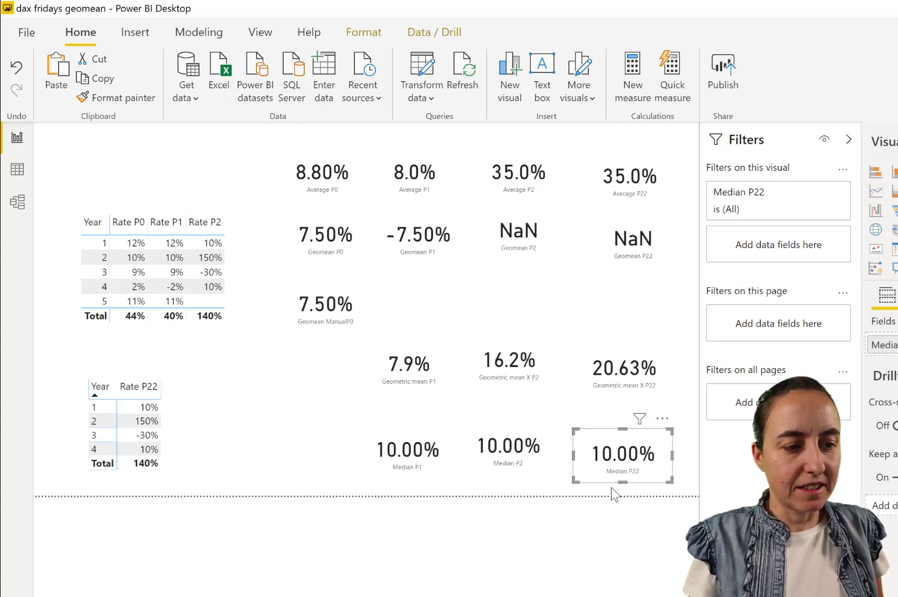